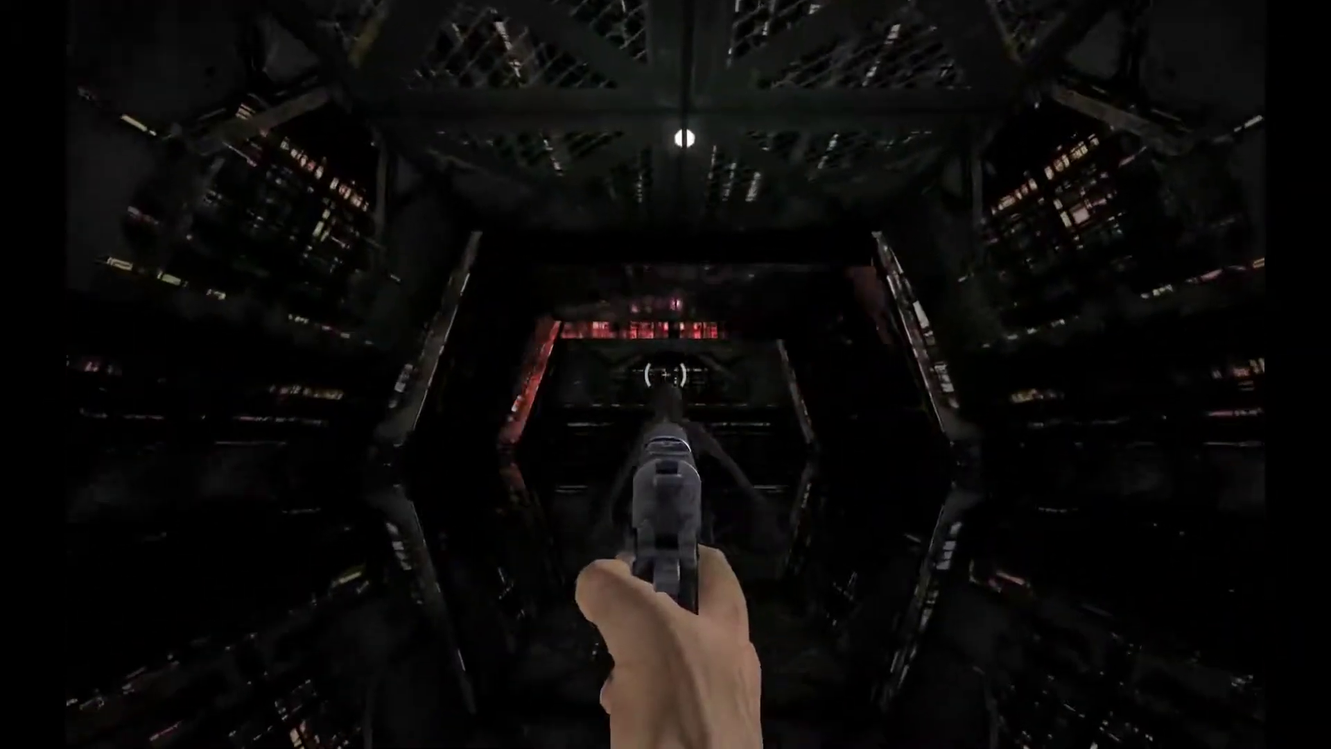
pyautogui.click(665, 374)
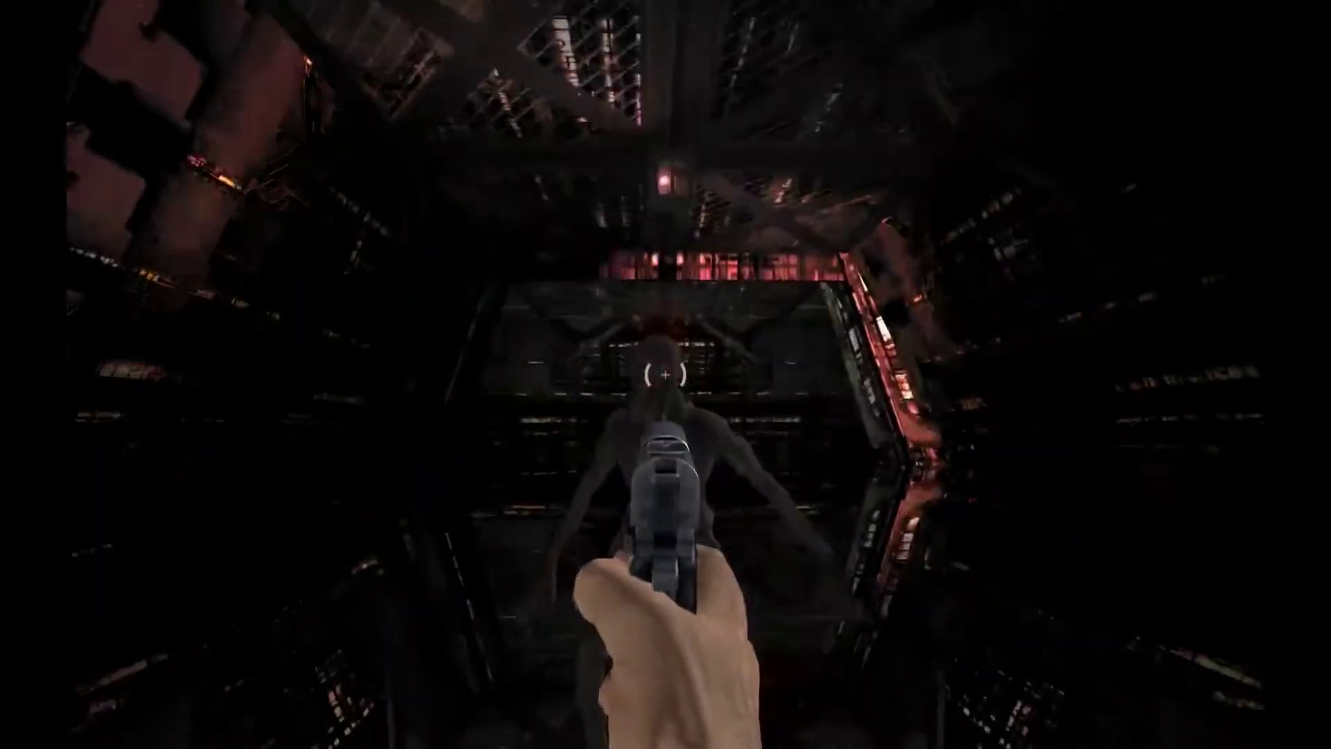
pyautogui.click(666, 374)
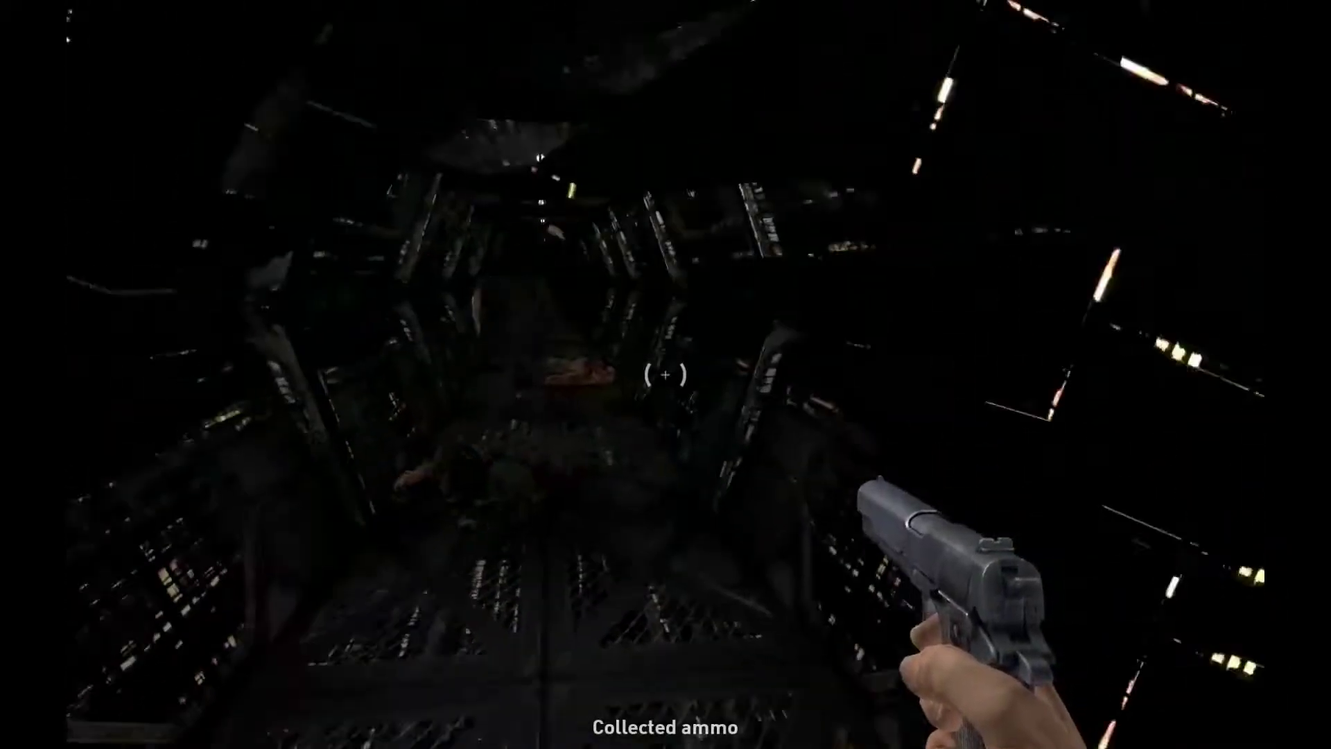
pyautogui.press('w')
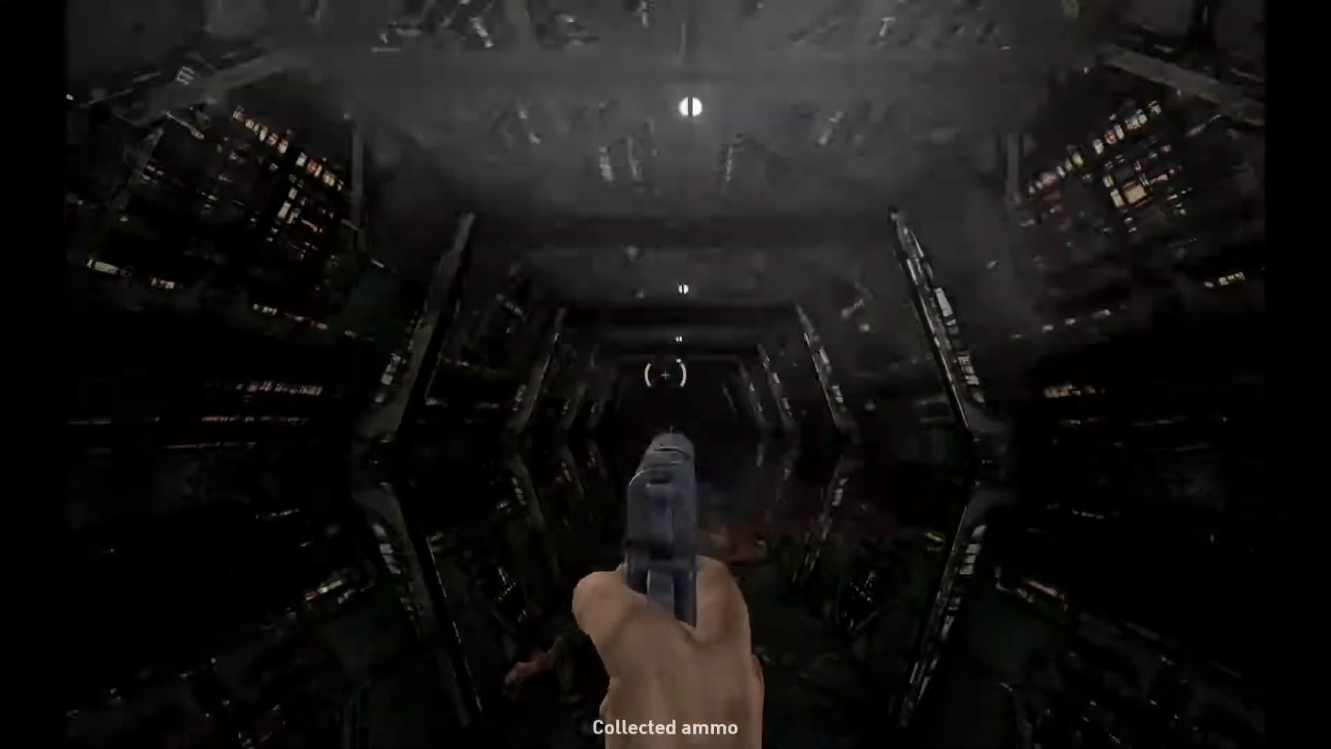
pyautogui.press('w')
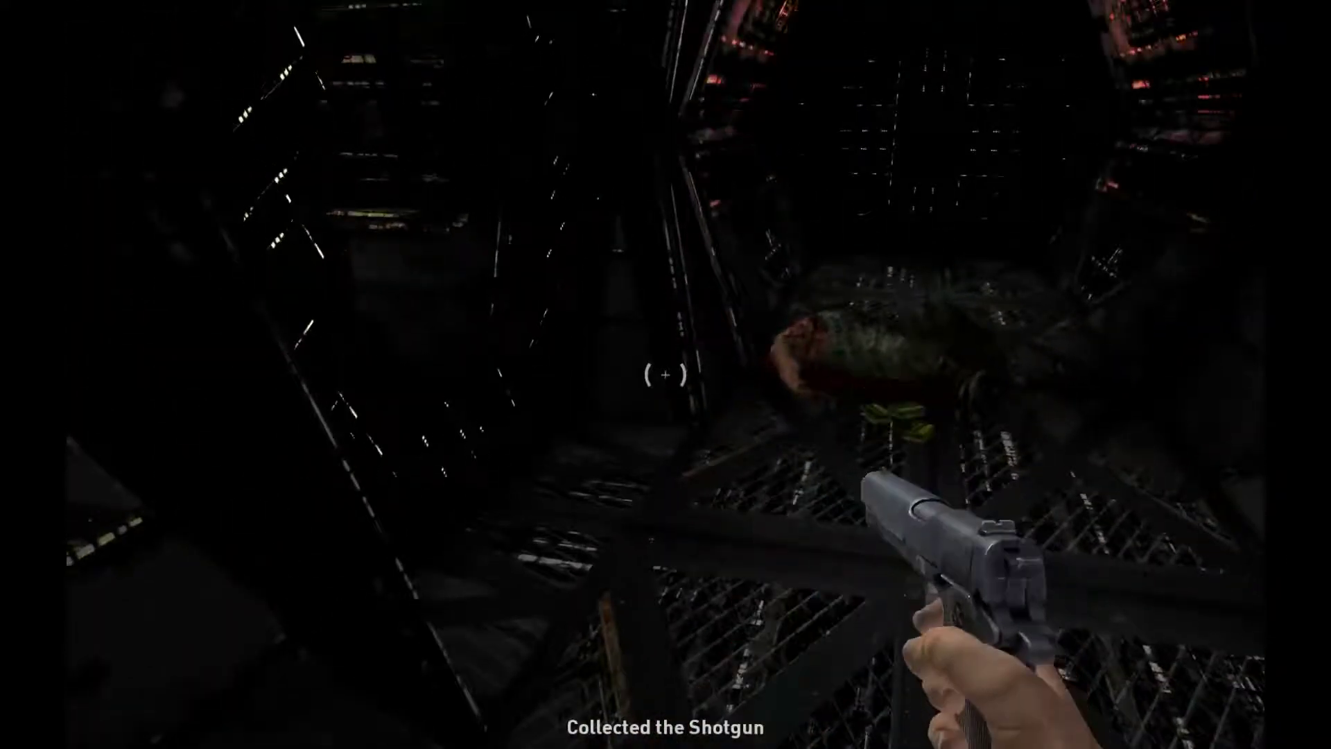
pyautogui.click(666, 375)
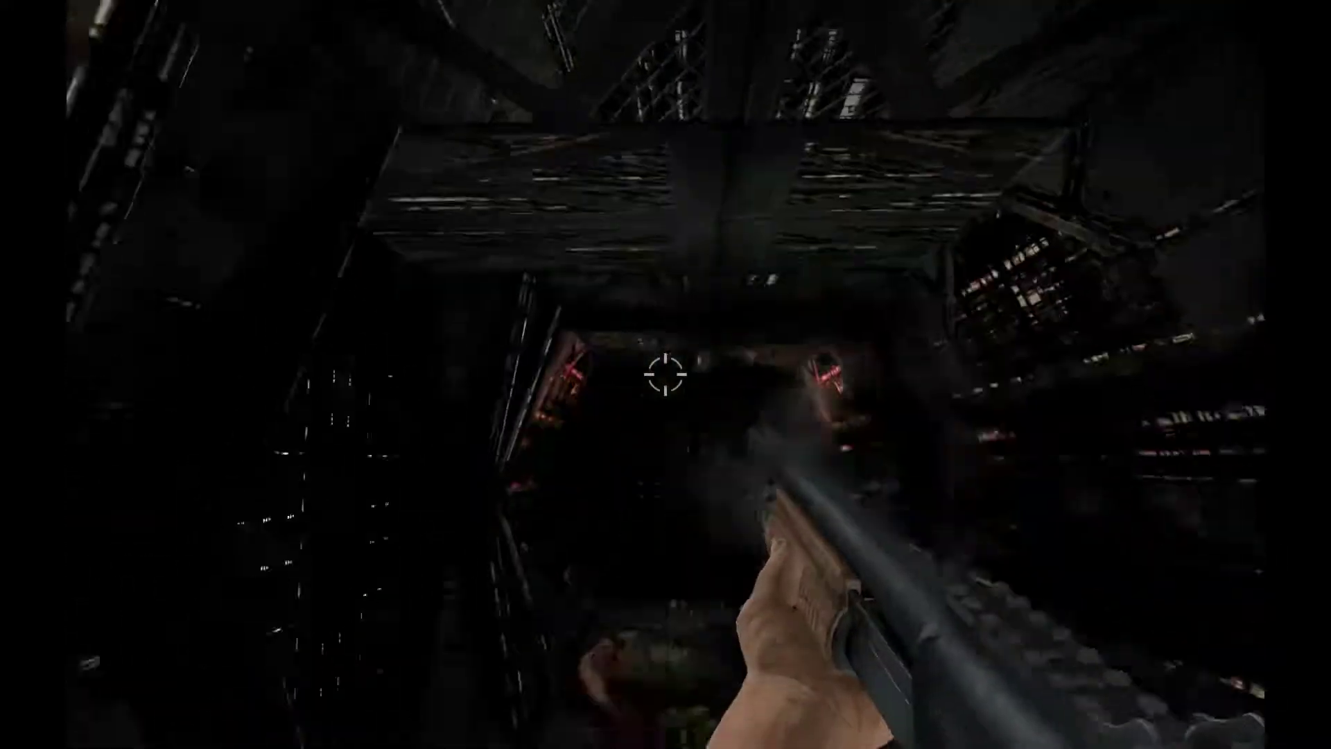
pyautogui.click(665, 375)
pyautogui.click(666, 374)
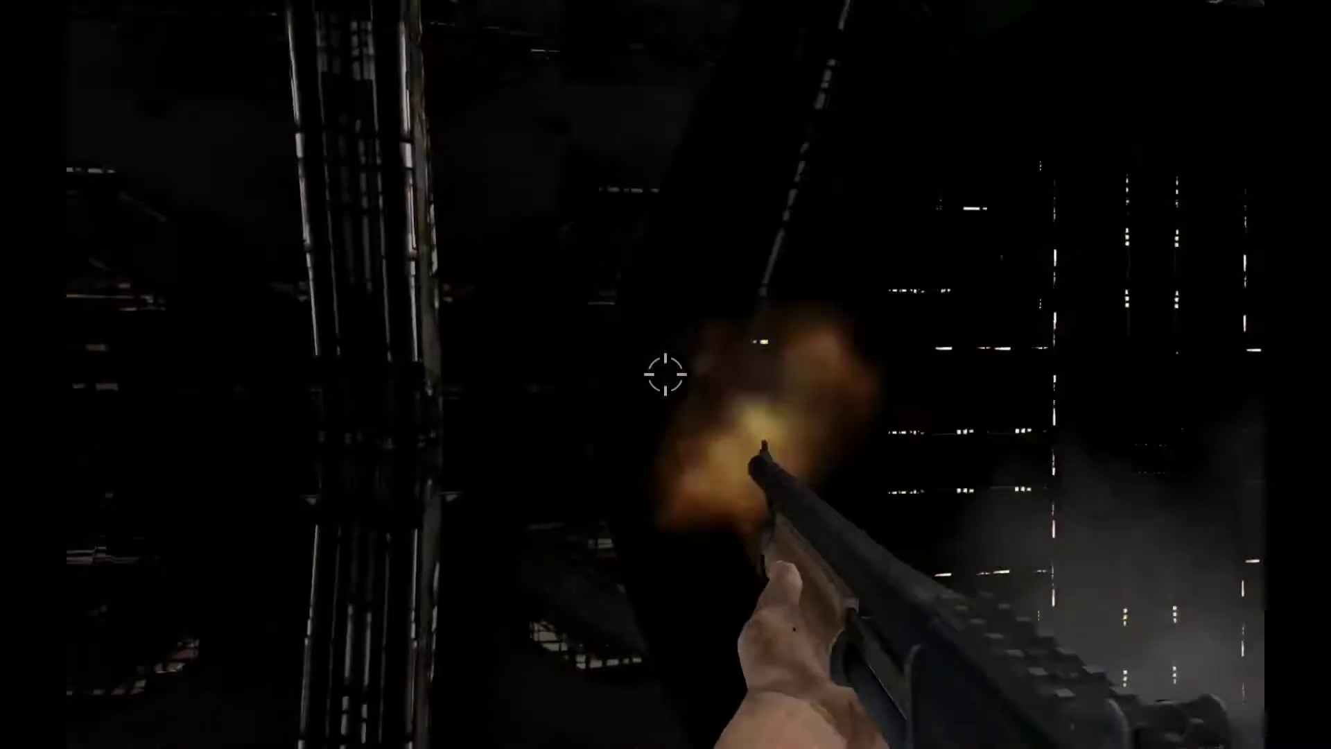
pyautogui.press('r')
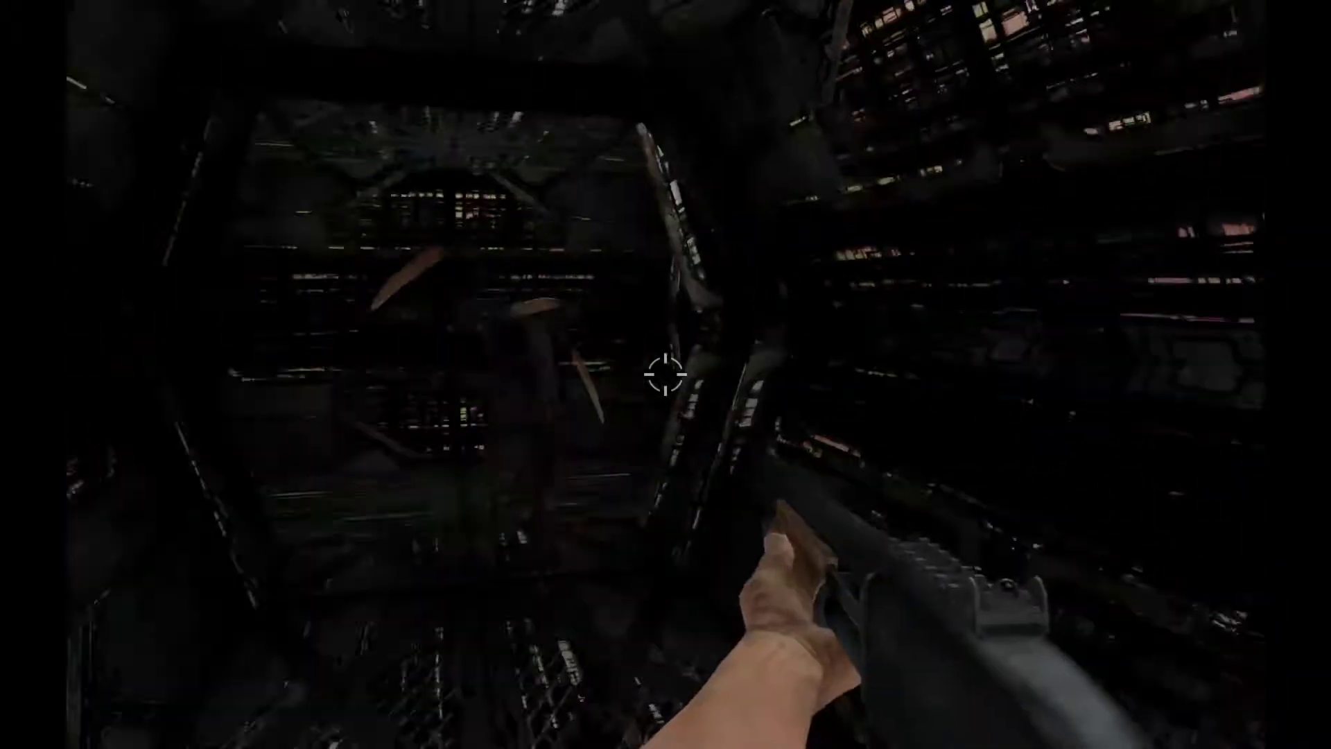
pyautogui.press('2')
pyautogui.press('w')
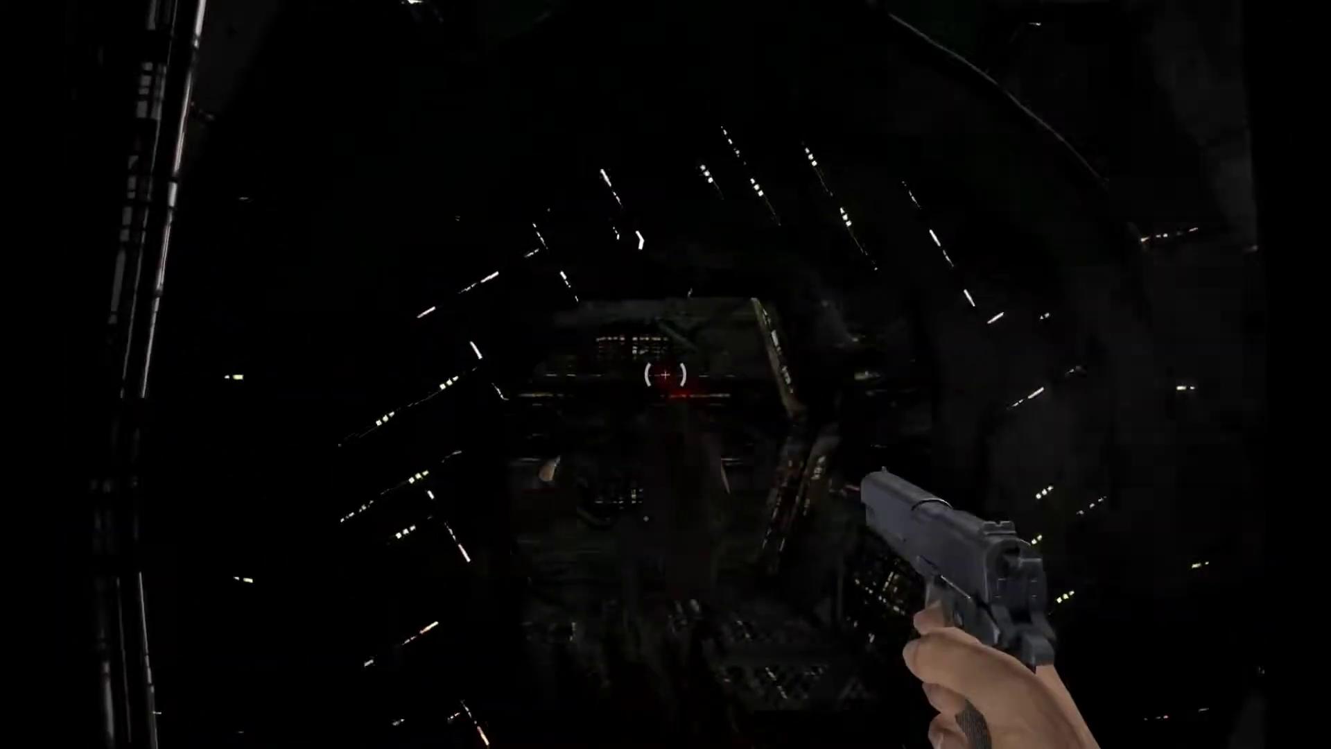
pyautogui.press('w')
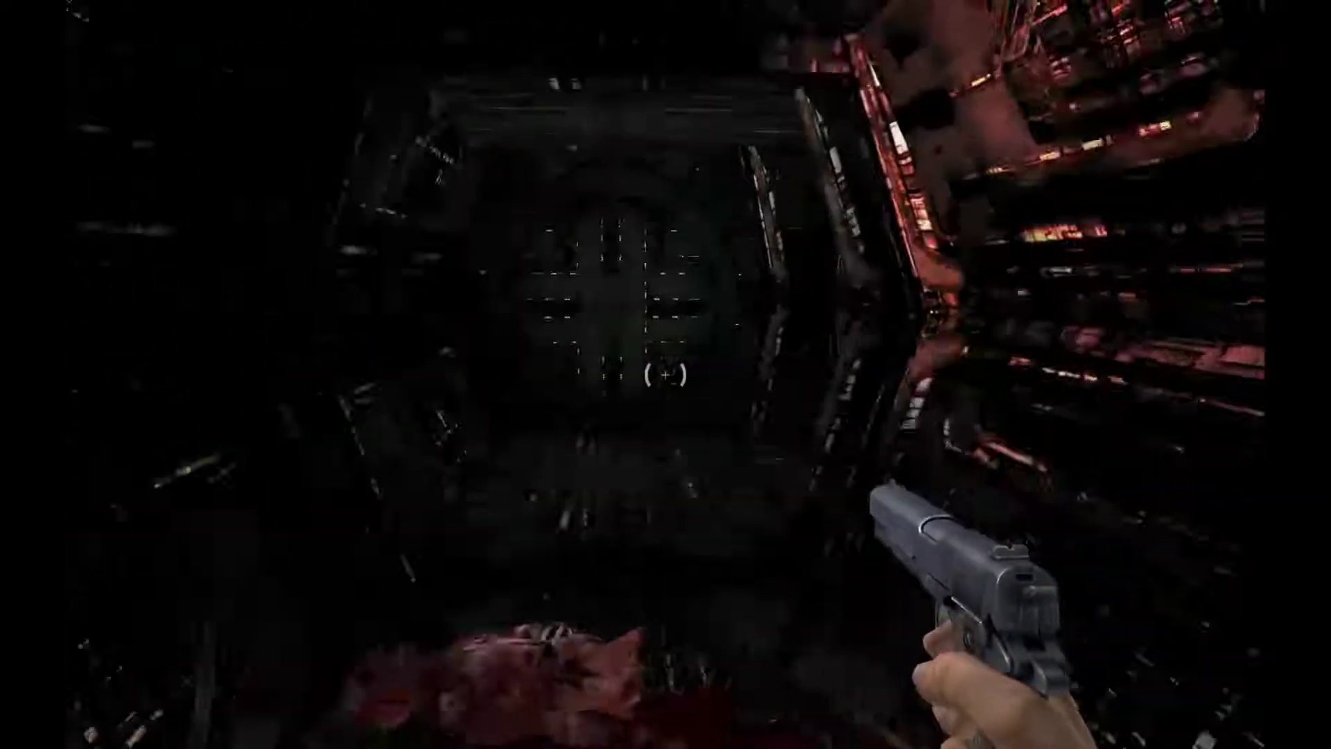
pyautogui.click(666, 374)
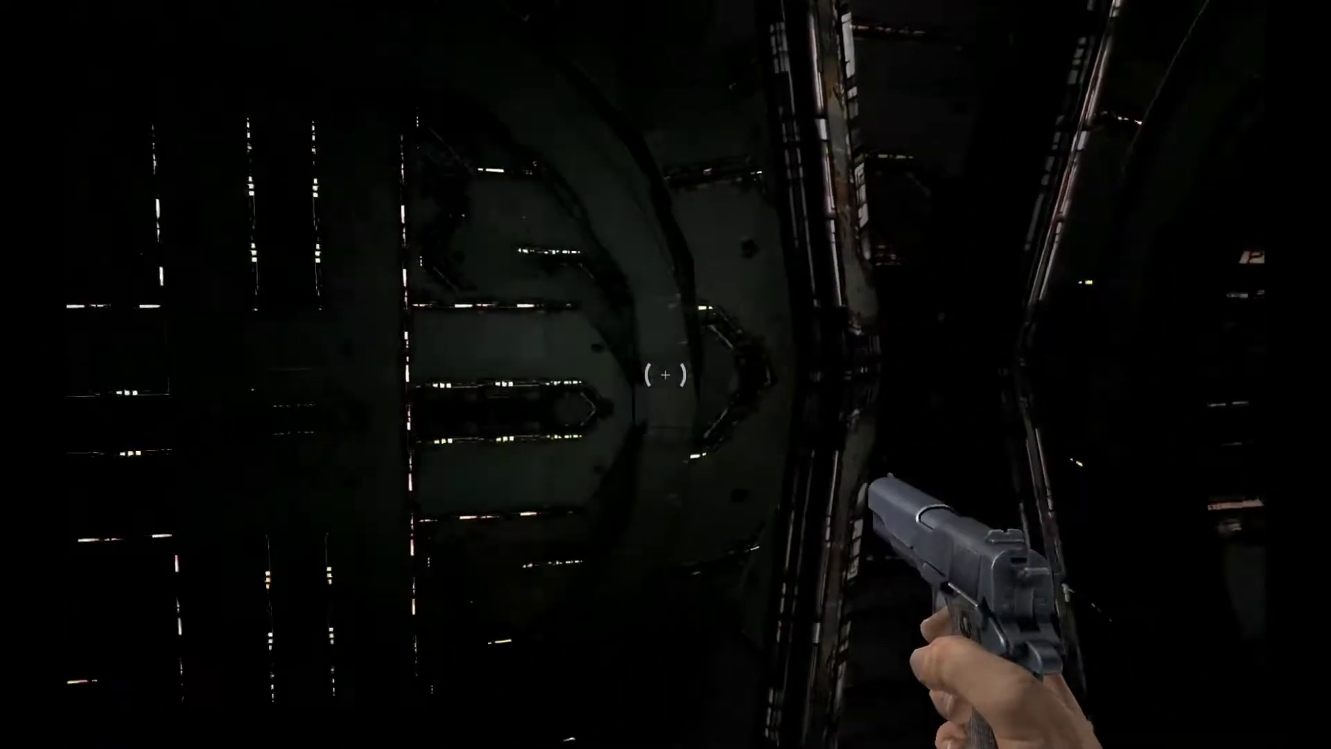
pyautogui.press('3')
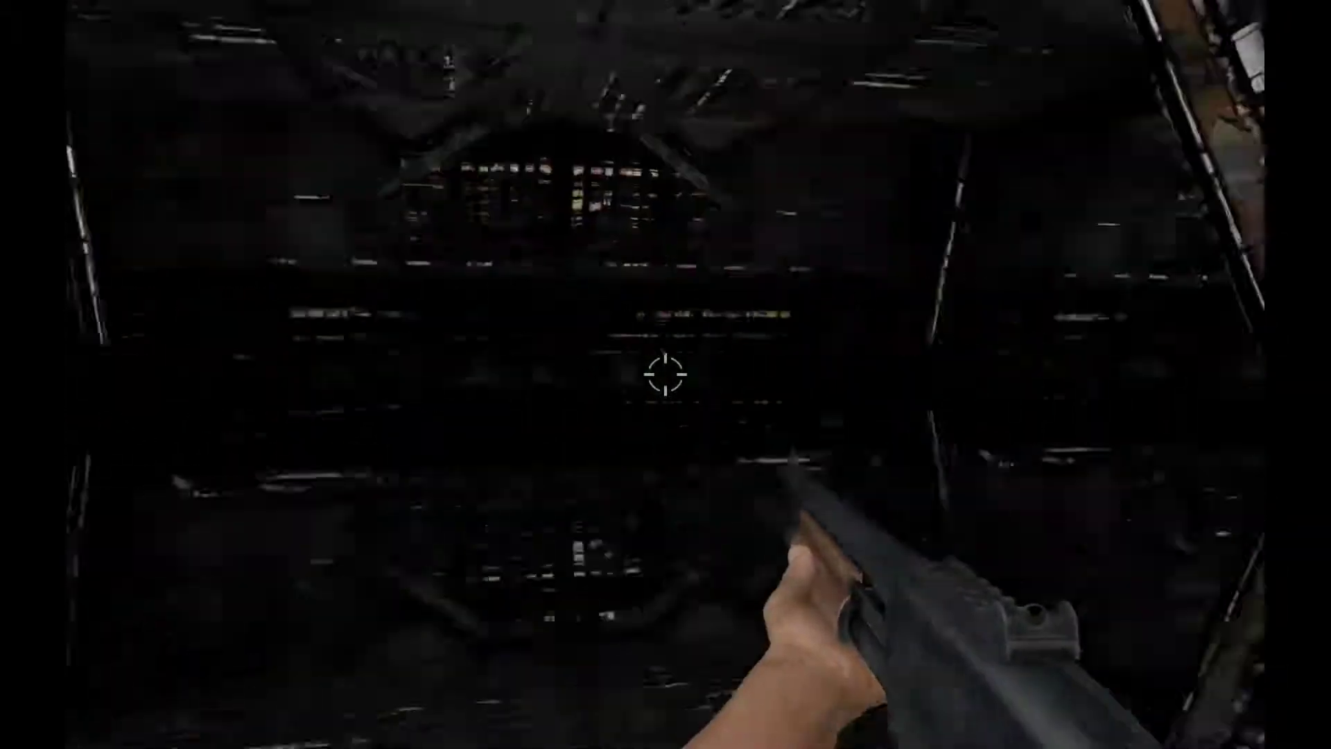
pyautogui.click(665, 375)
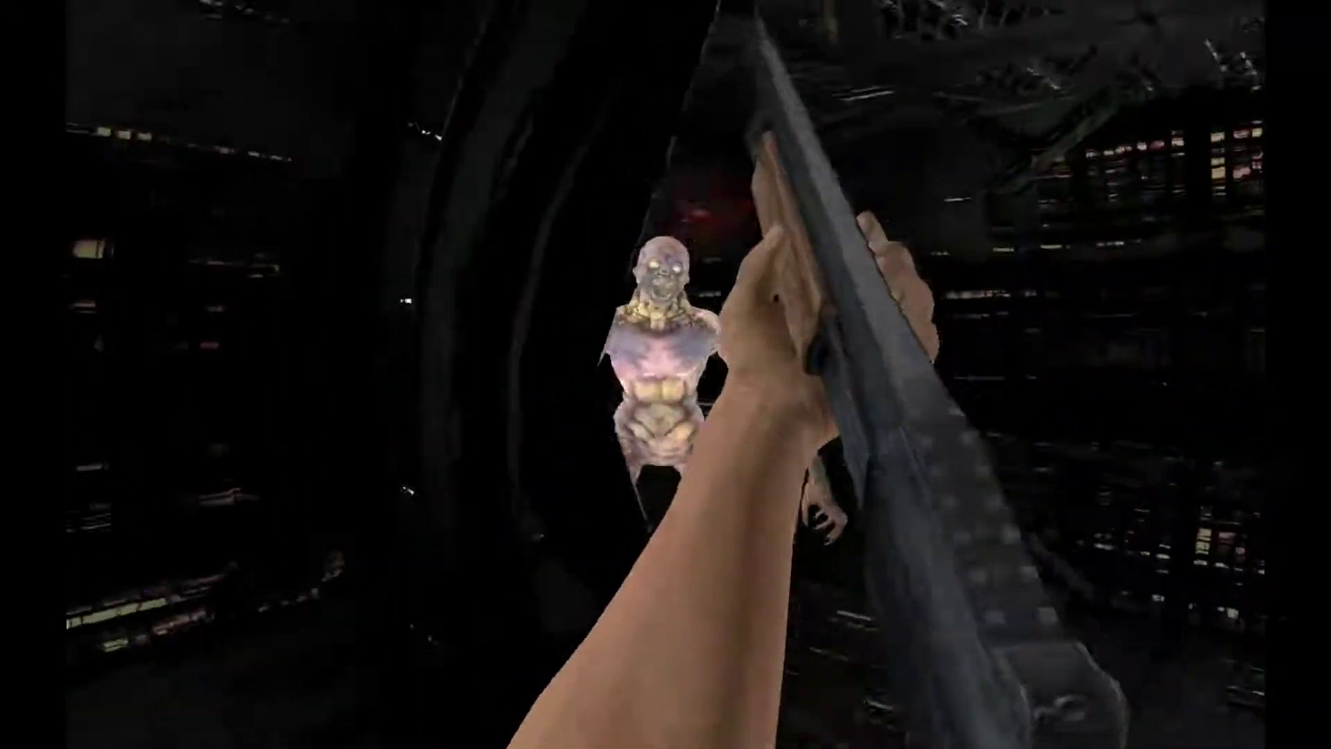
pyautogui.click(666, 375)
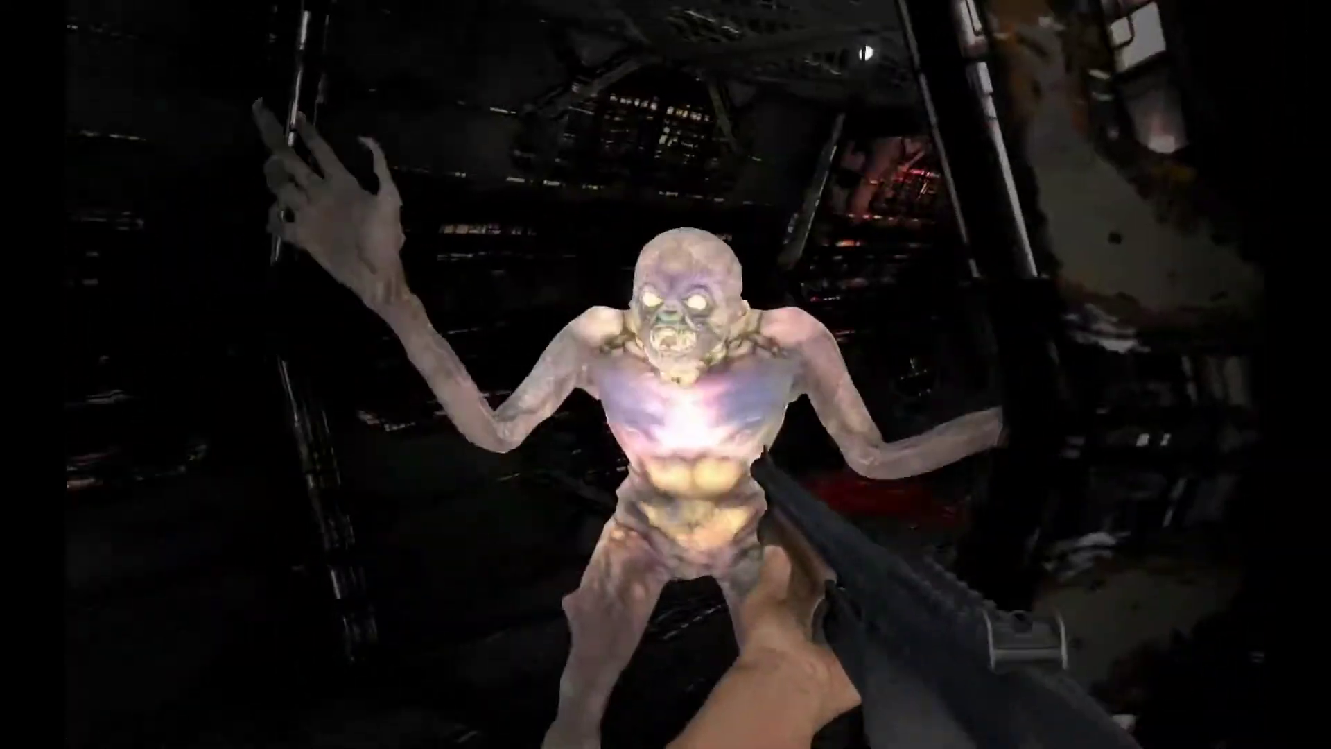
pyautogui.click(665, 375)
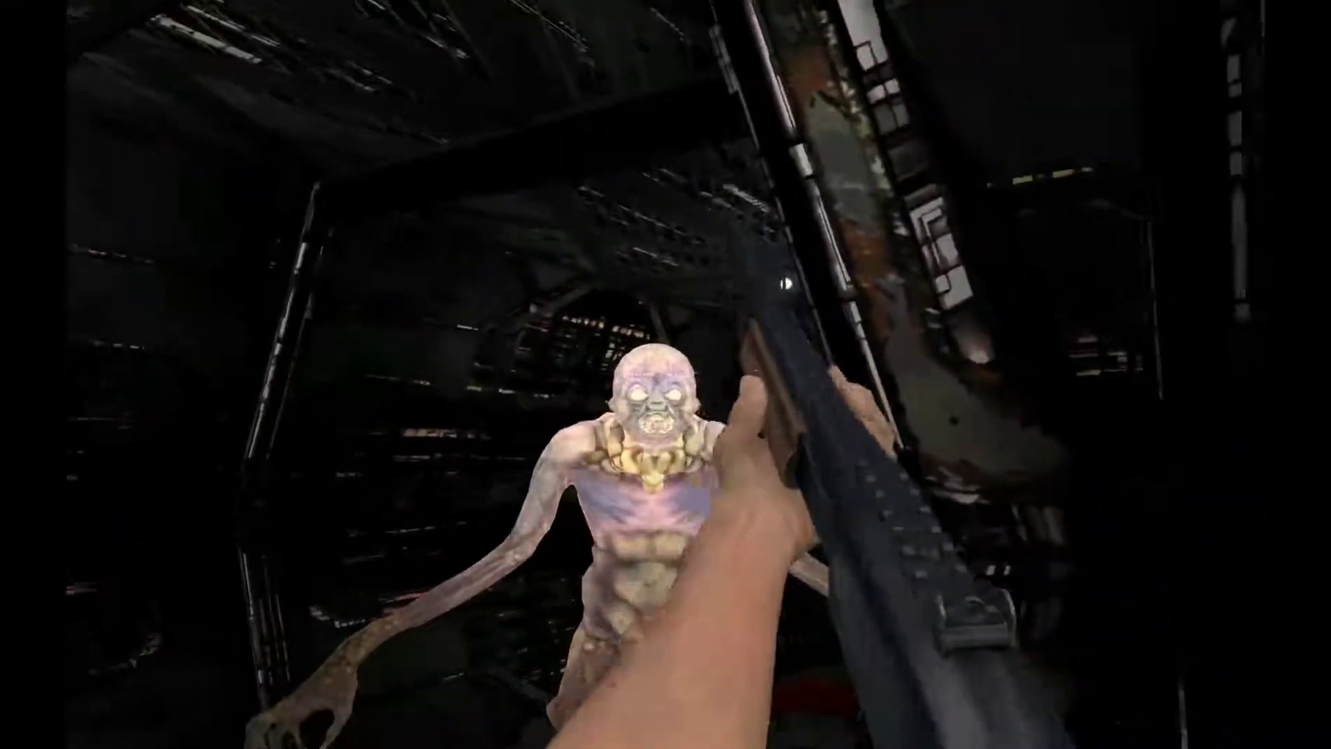